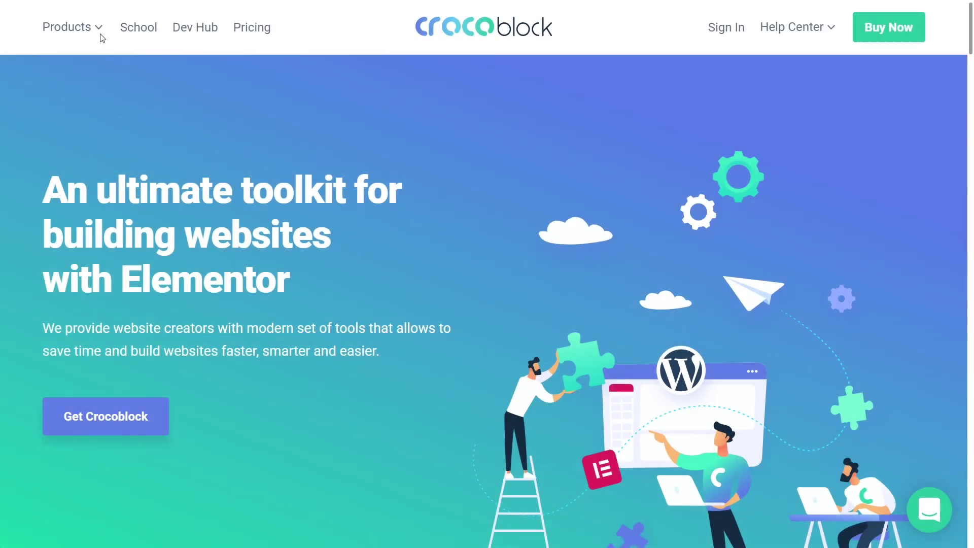
Show the 150+ Widgets list from Crocoblock's Products > Widgets menu
mouse_move(100, 32)
mouse_move(95, 137)
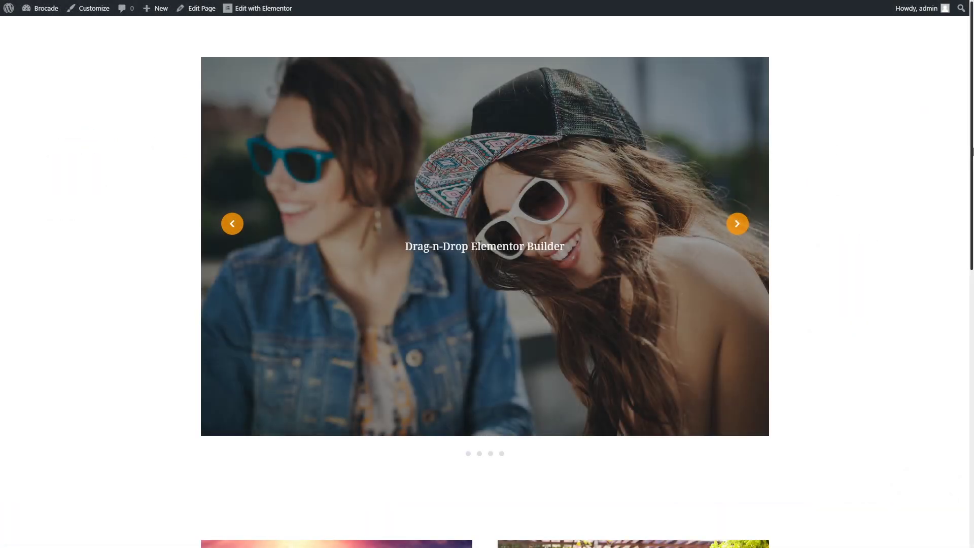
Scroll down the live carousel demo page to view its slides
scroll(973, 151, down, 2)
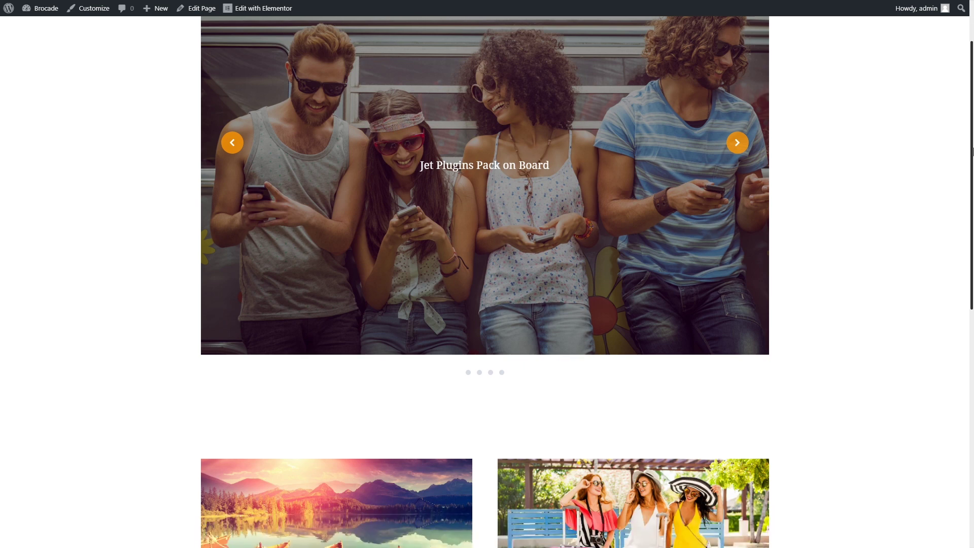
scroll(973, 151, down, 5)
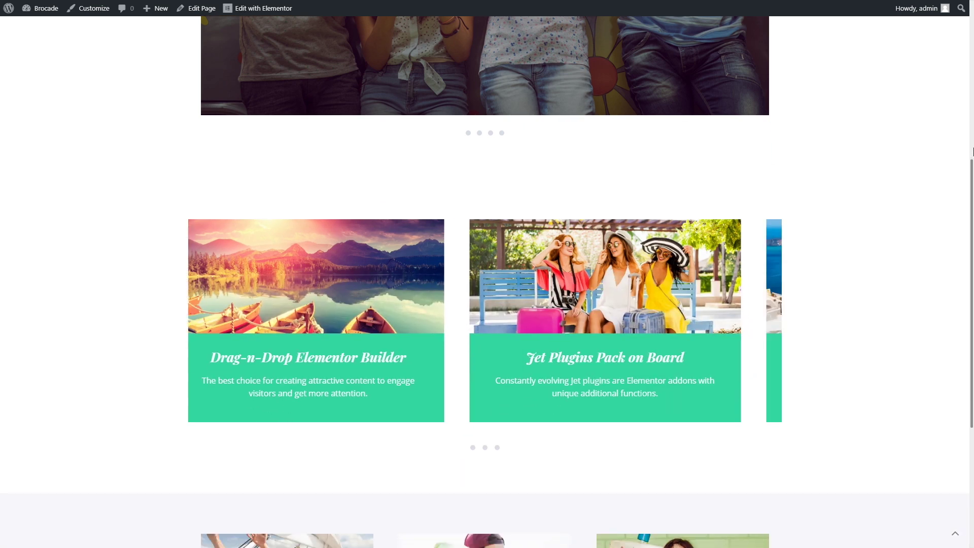
scroll(973, 152, down, 5)
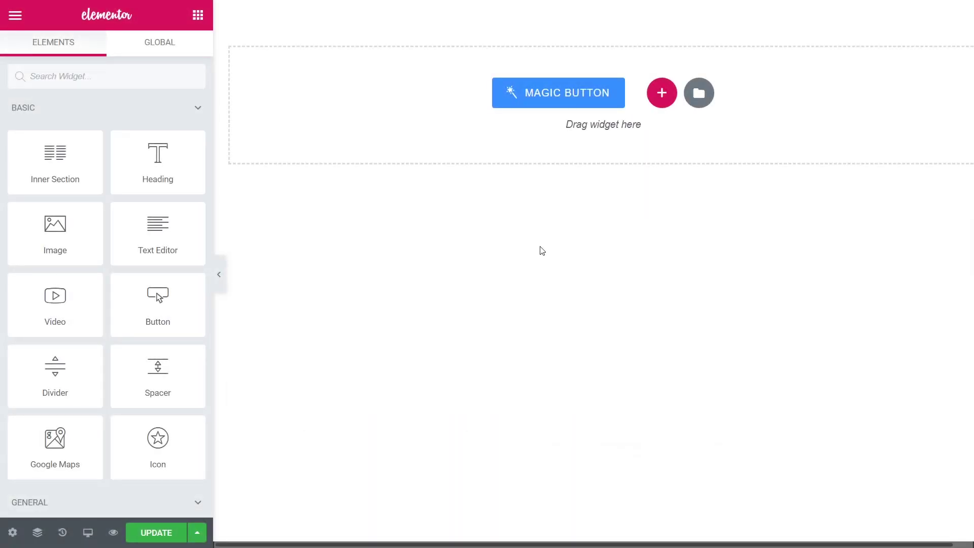
Search the widget panel for 'Advanced Carousel' and drag it onto the empty page
click(180, 80)
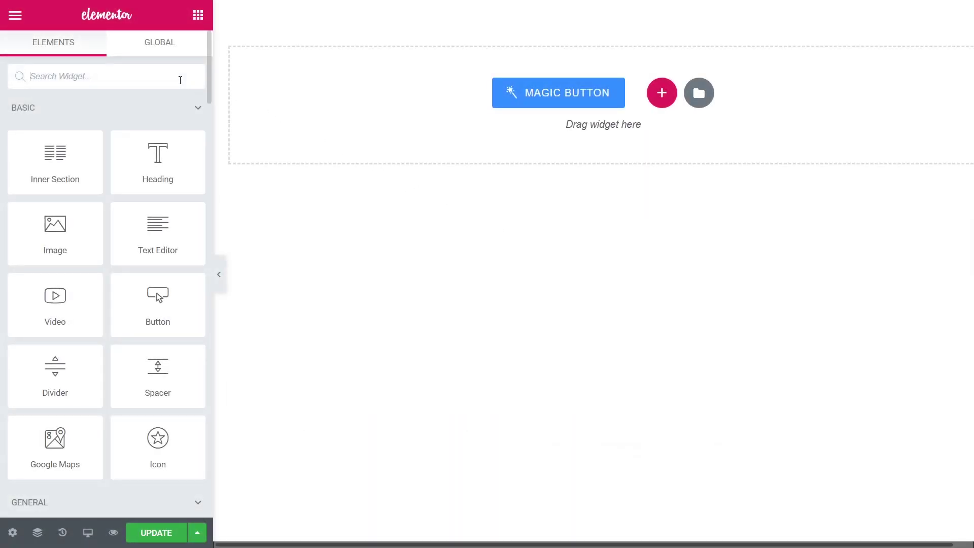
text(Advanced Carousel)
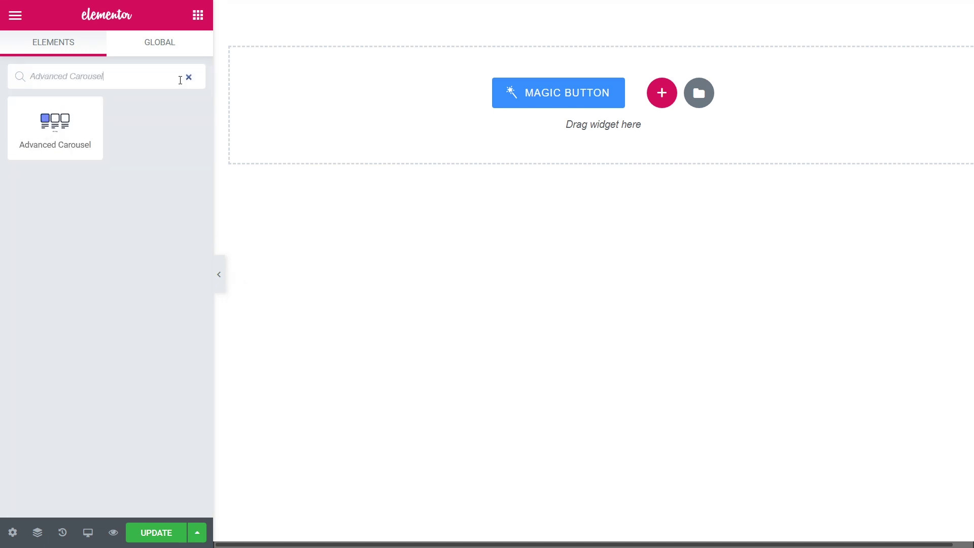
drag(55, 122, 600, 134)
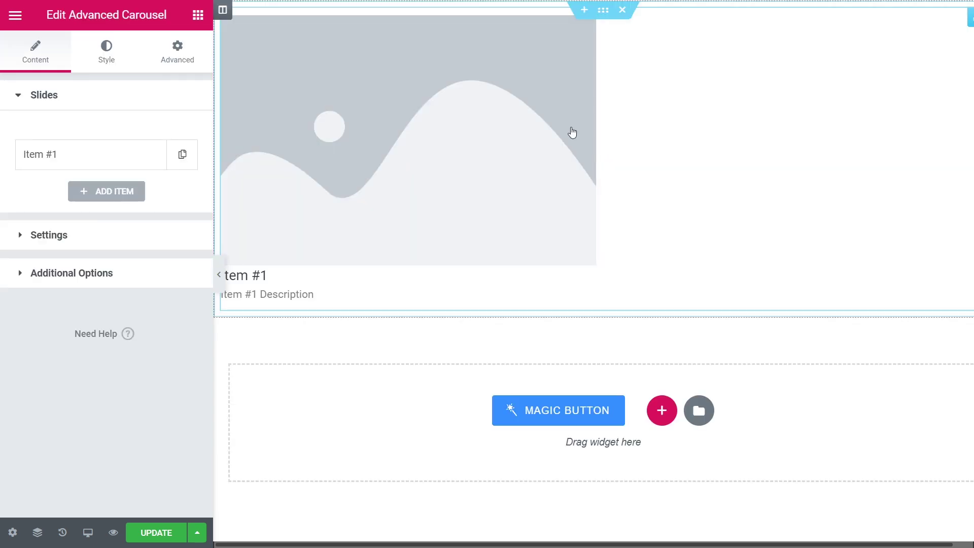
Give slide Item #1 the skater photo carusel-13.jpg
click(102, 61)
click(176, 63)
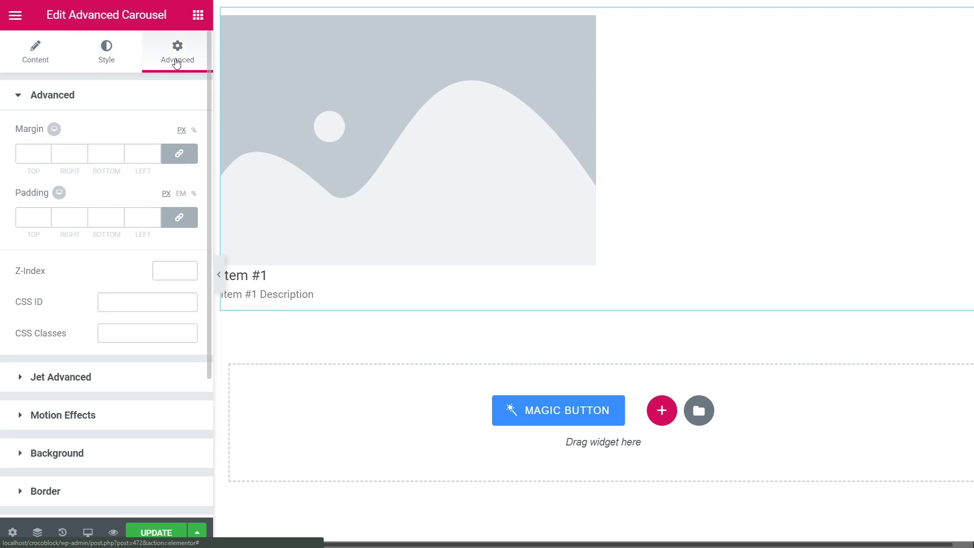
click(35, 66)
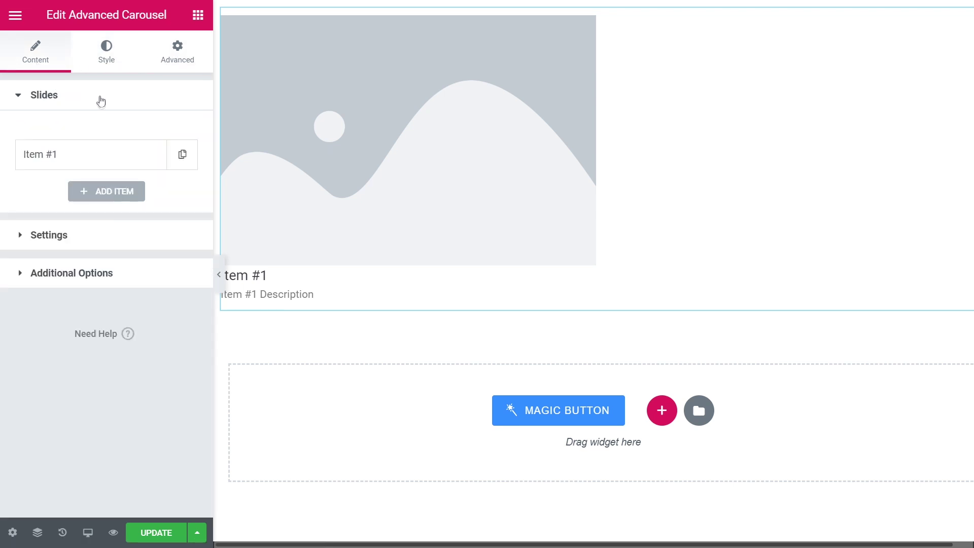
click(106, 160)
mouse_move(114, 230)
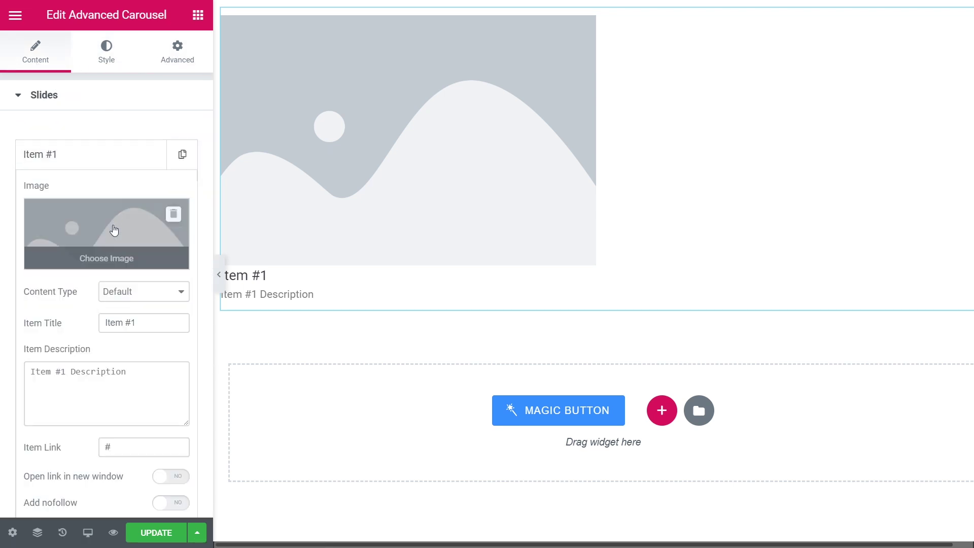
click(114, 230)
click(646, 296)
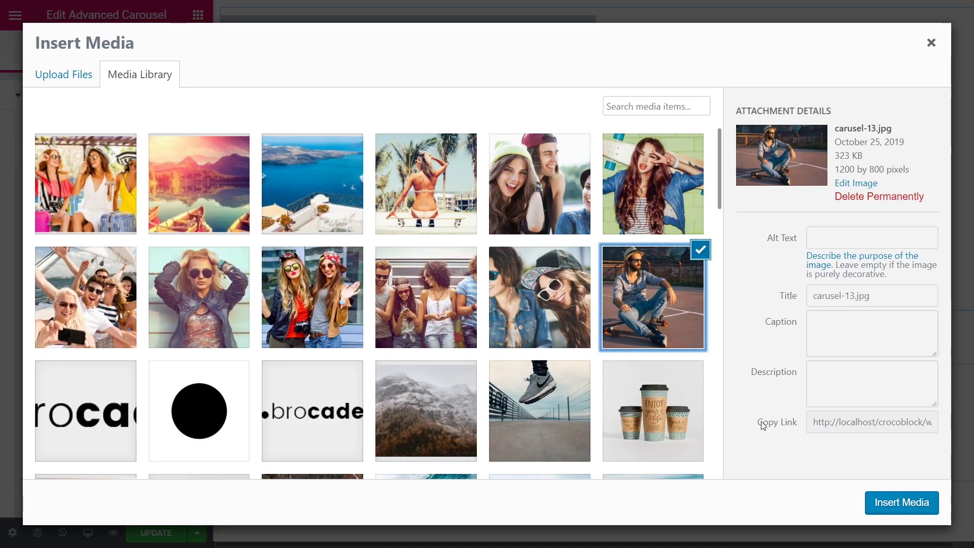
click(885, 505)
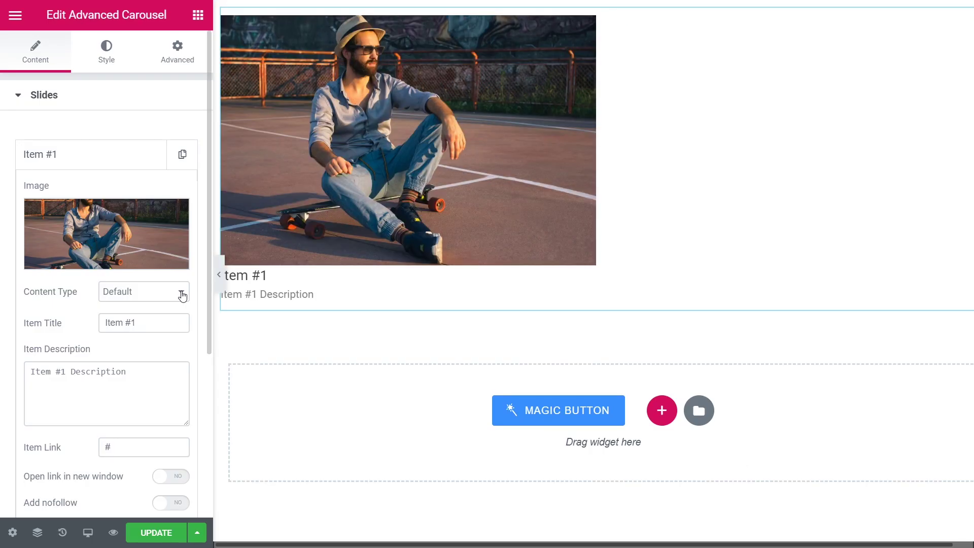
Keep Default content type and paste the title 'A Great Variety of Blog Layouts' and its description
click(183, 298)
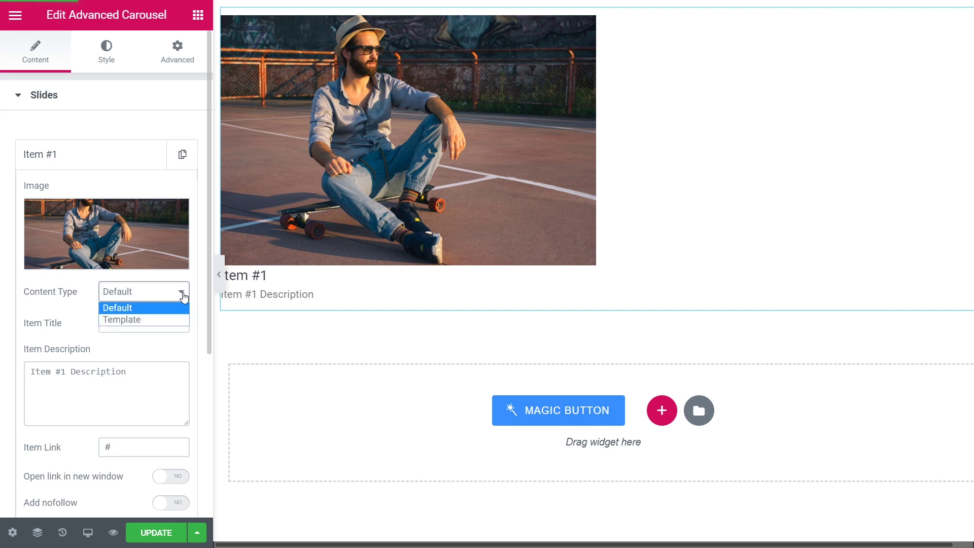
click(183, 307)
click(173, 318)
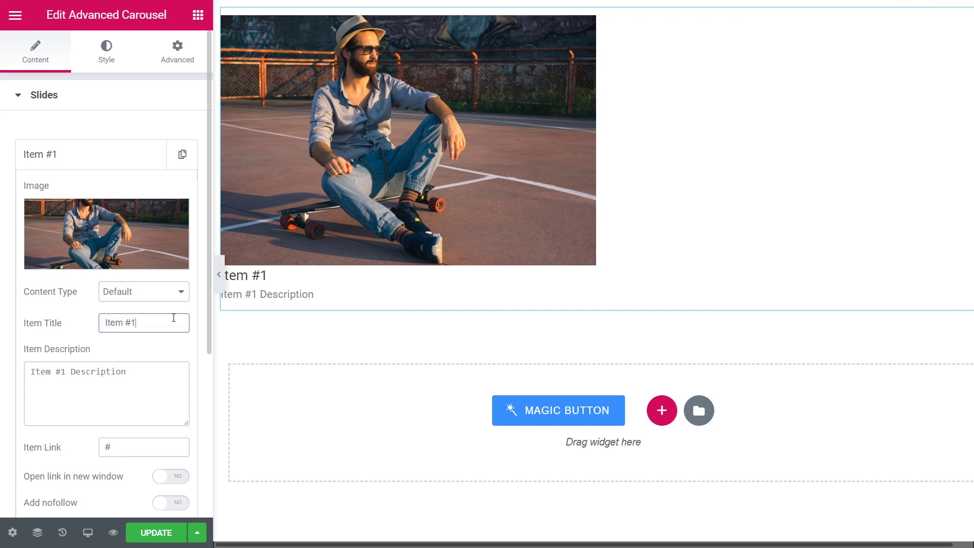
key(ctrl+a)
text(A Great Variety of Blog Layouts)
click(174, 339)
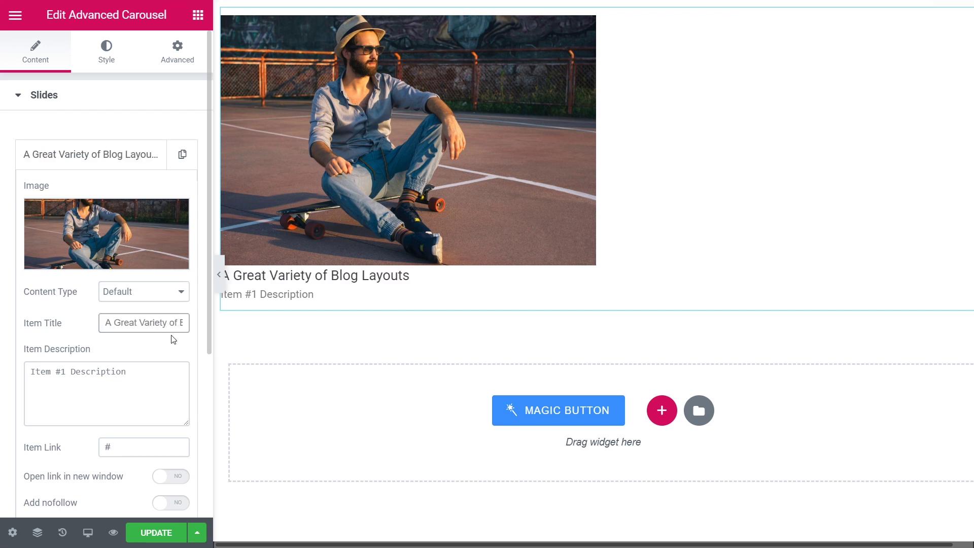
click(168, 372)
key(ctrl+a)
text(The best choice for creating attractive content to engage visitors and get more attention.)
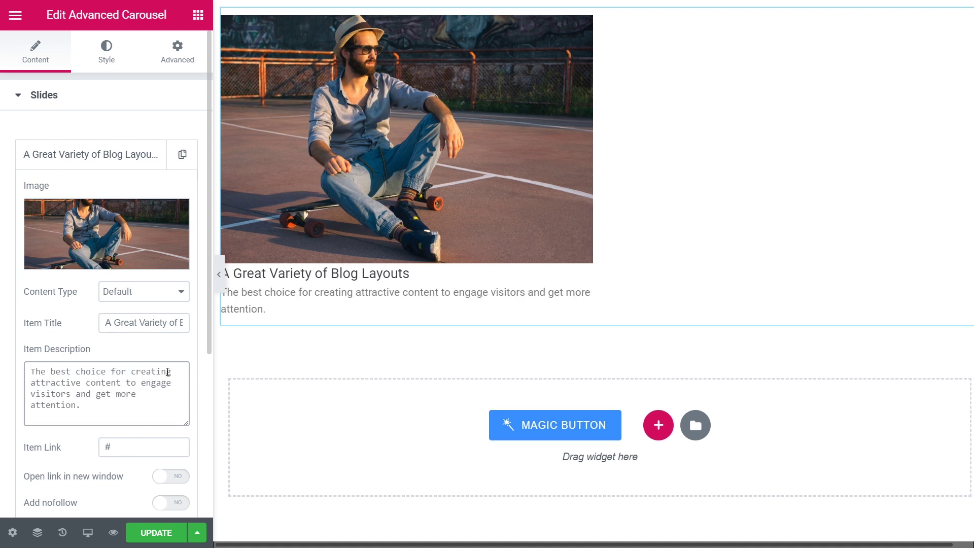
drag(207, 340, 206, 514)
Paste the blog page URL as the slide link, leaving new-window, nofollow and button text off
click(134, 204)
key(ctrl+a)
key(ctrl+v)
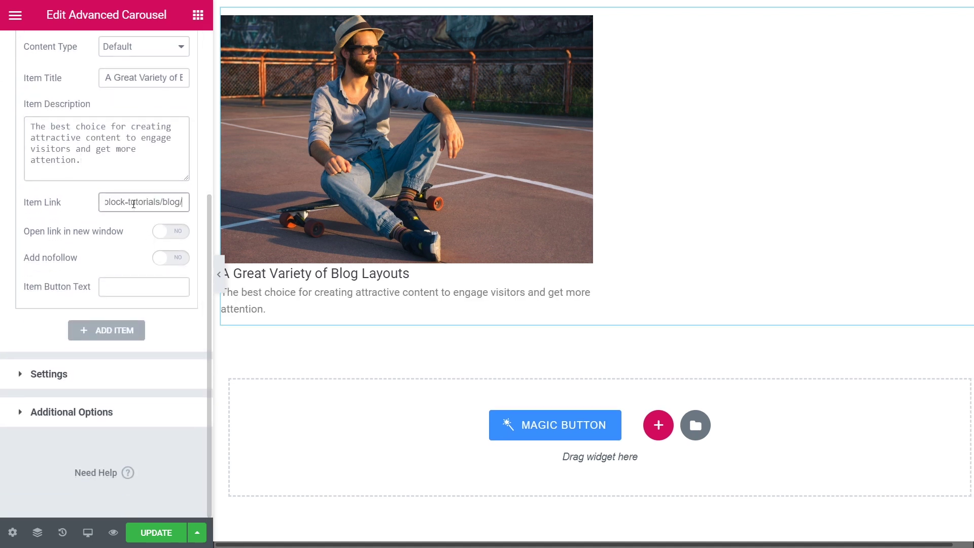
click(185, 234)
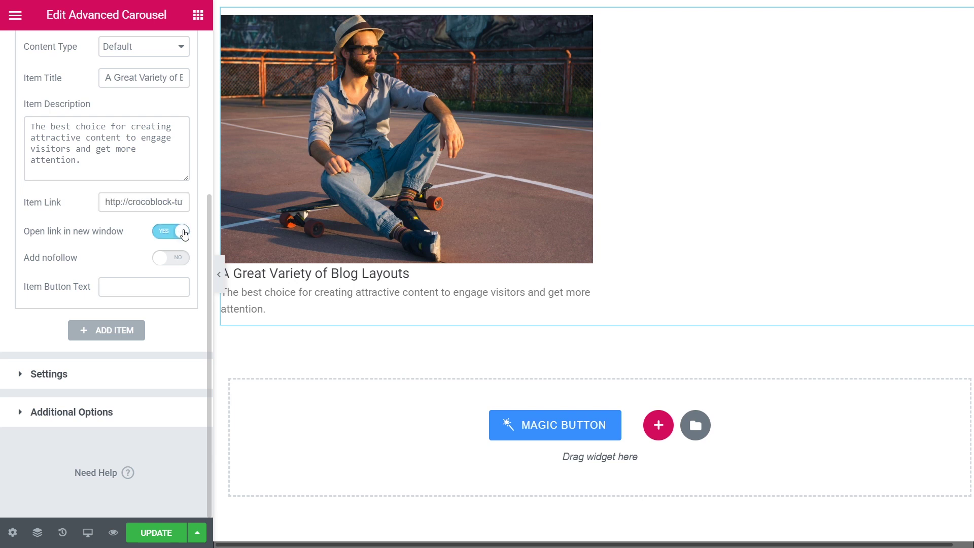
click(184, 234)
click(184, 262)
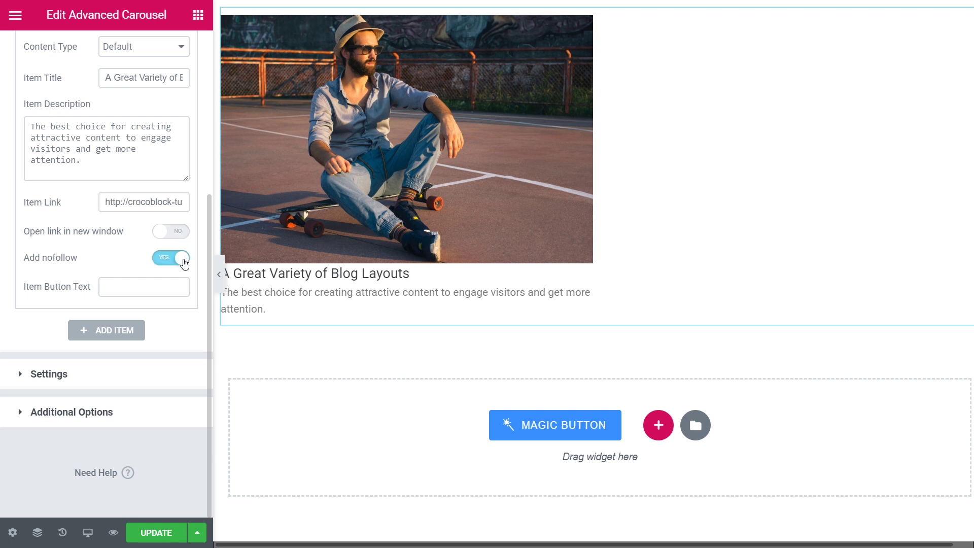
click(185, 262)
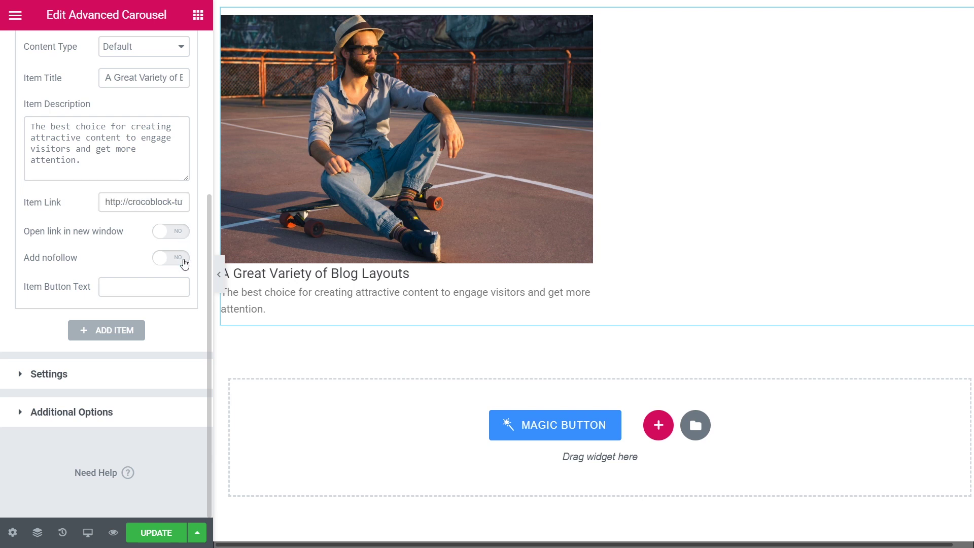
click(176, 284)
text(Learn More)
triple_click(175, 285)
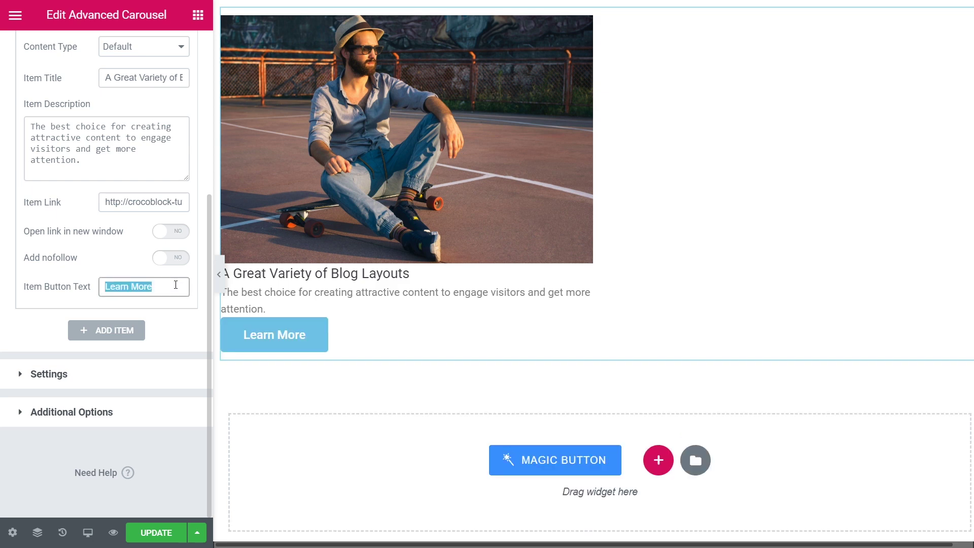
key(BackSpace)
Add another slide and switch the carousel item layout to Banner
click(107, 330)
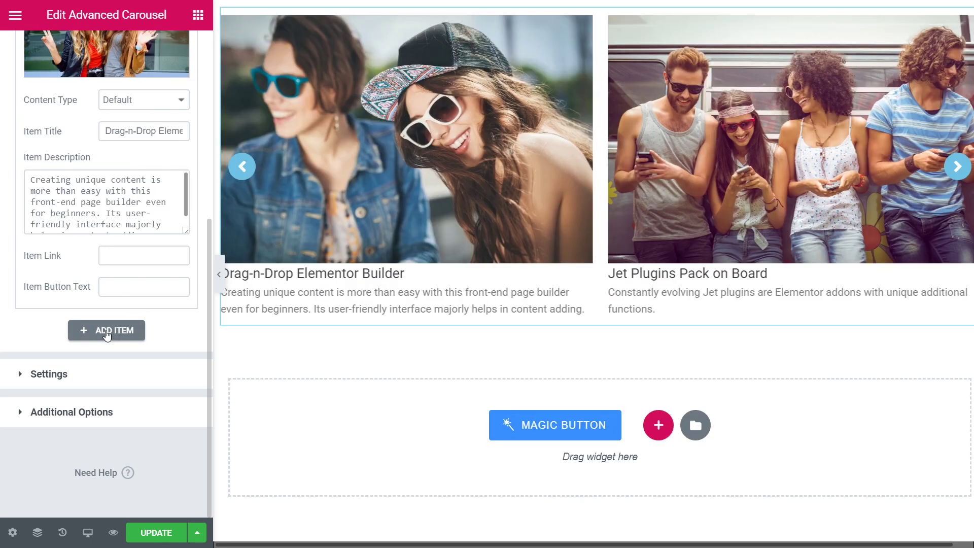
click(126, 373)
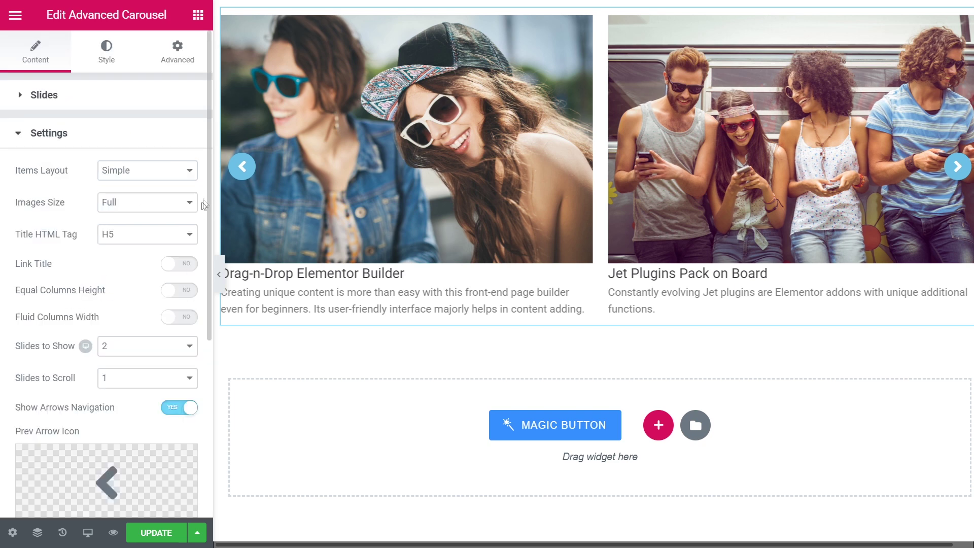
scroll(205, 209, down, 3)
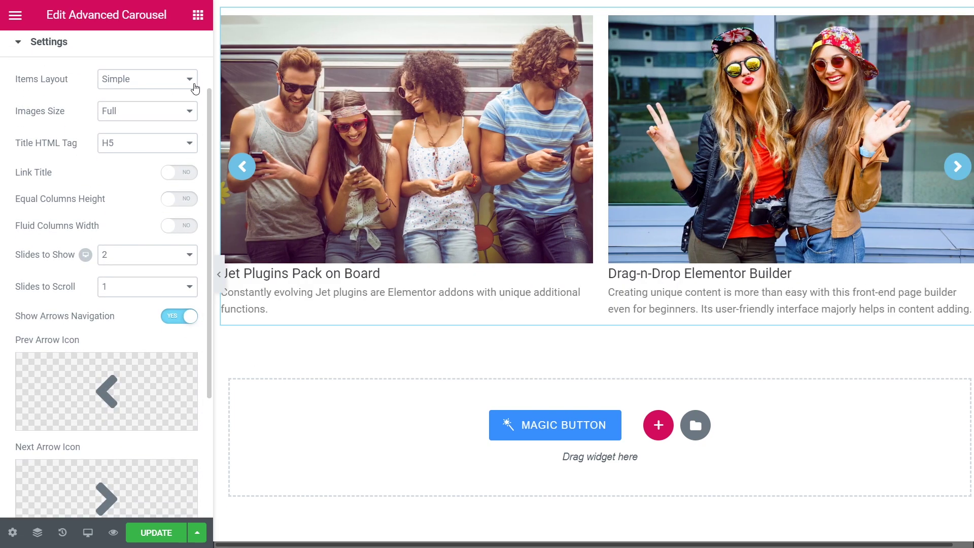
click(195, 89)
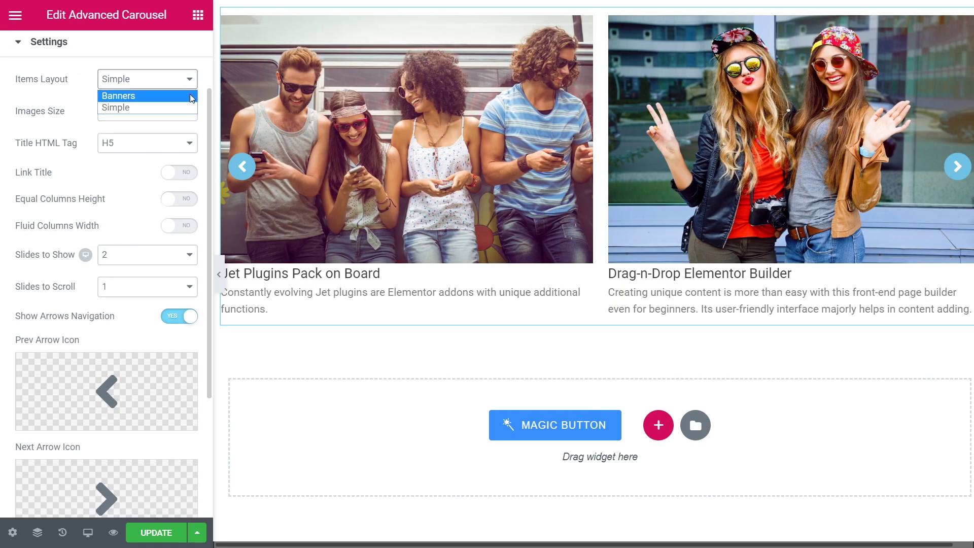
click(189, 93)
Set the banner animation effect to Sadie, keeping Full image size and H5 titles
scroll(208, 93, down, 2)
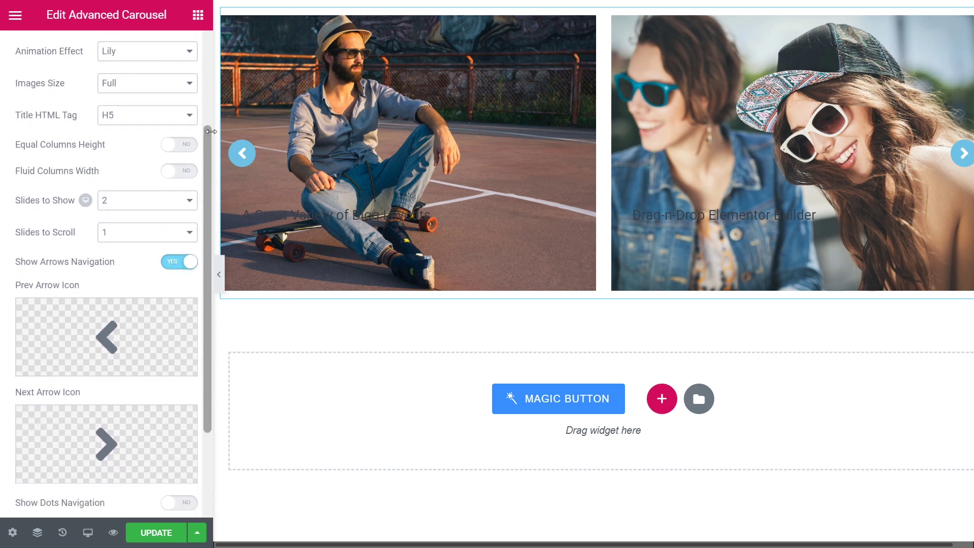
click(190, 51)
click(184, 101)
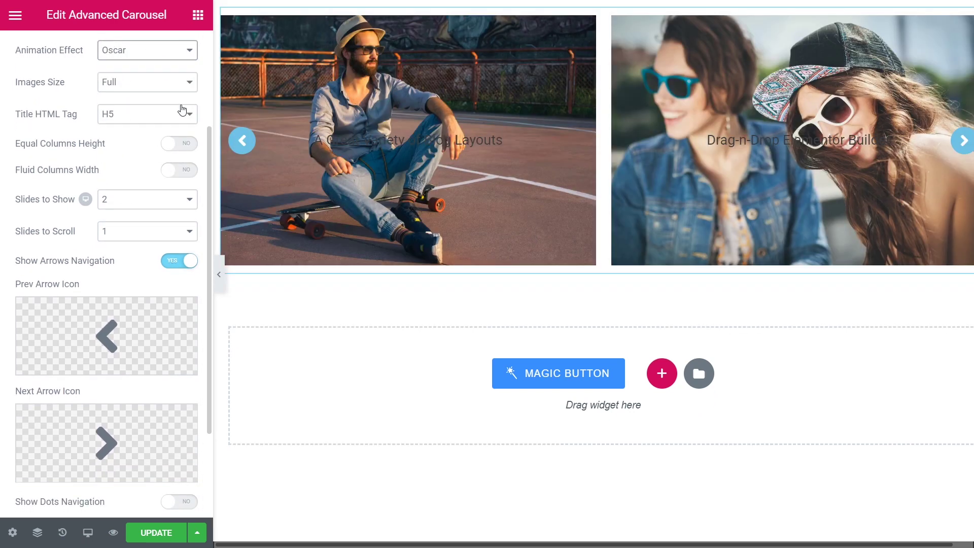
click(191, 53)
click(179, 160)
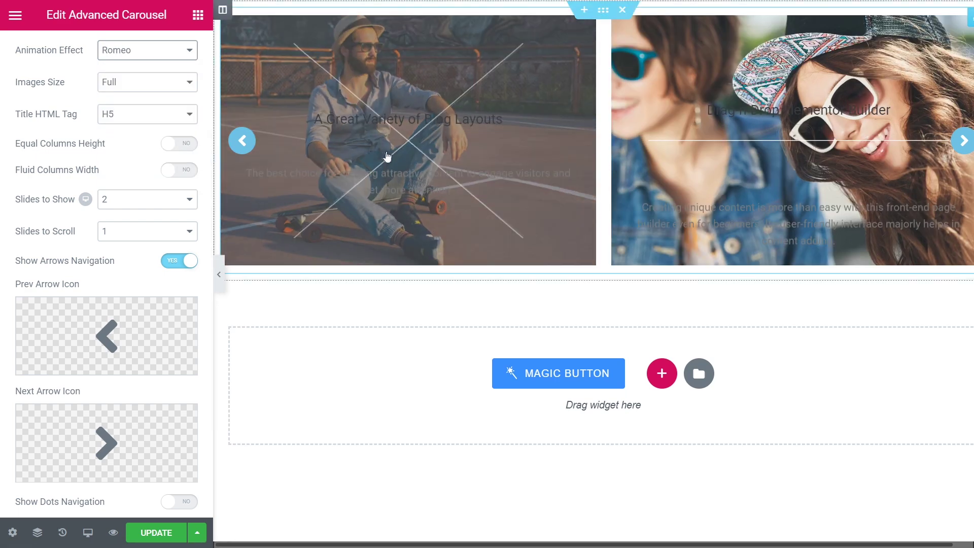
click(190, 51)
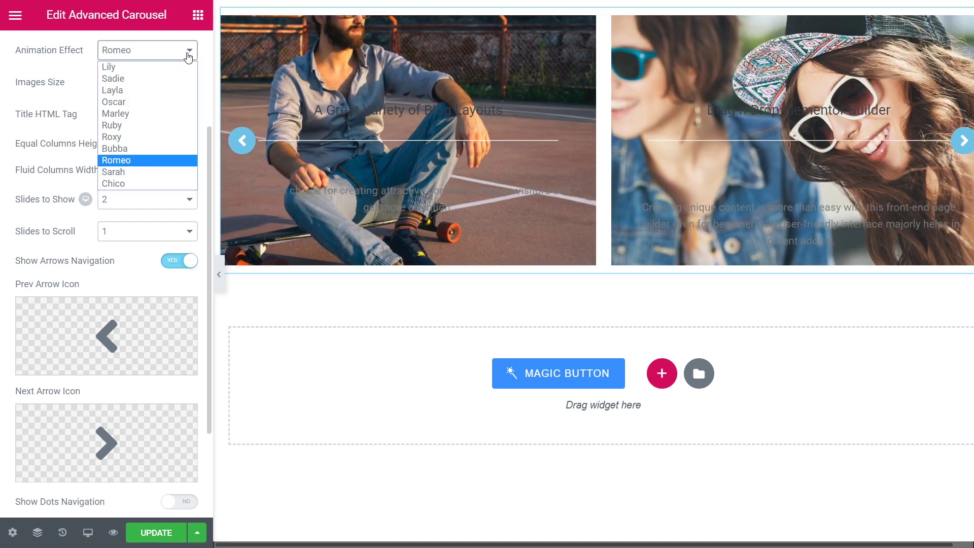
click(185, 76)
click(190, 85)
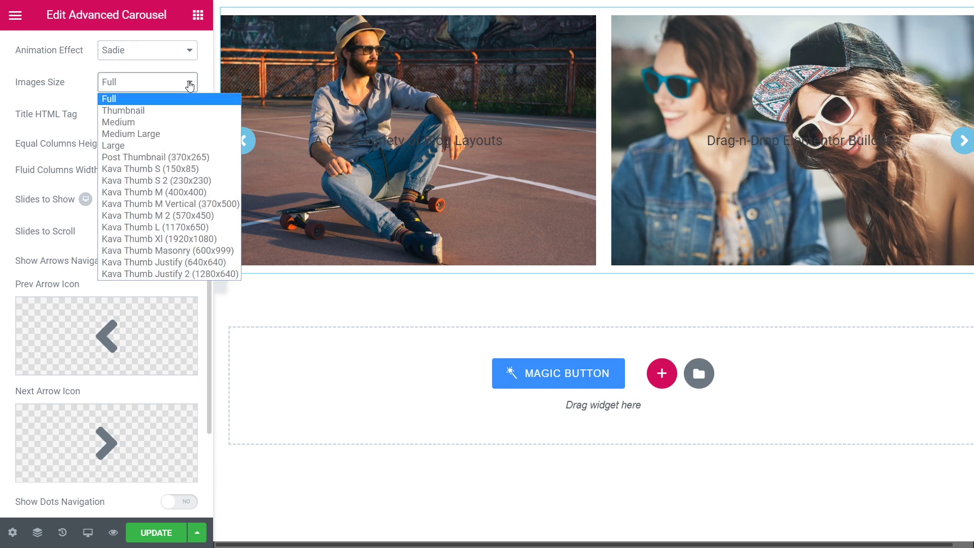
click(190, 84)
click(191, 115)
click(192, 116)
Set Slides to Show to 1, leaving equal column height and fluid width off
click(192, 145)
click(192, 146)
click(192, 171)
click(192, 171)
click(192, 196)
click(191, 260)
click(189, 204)
click(187, 242)
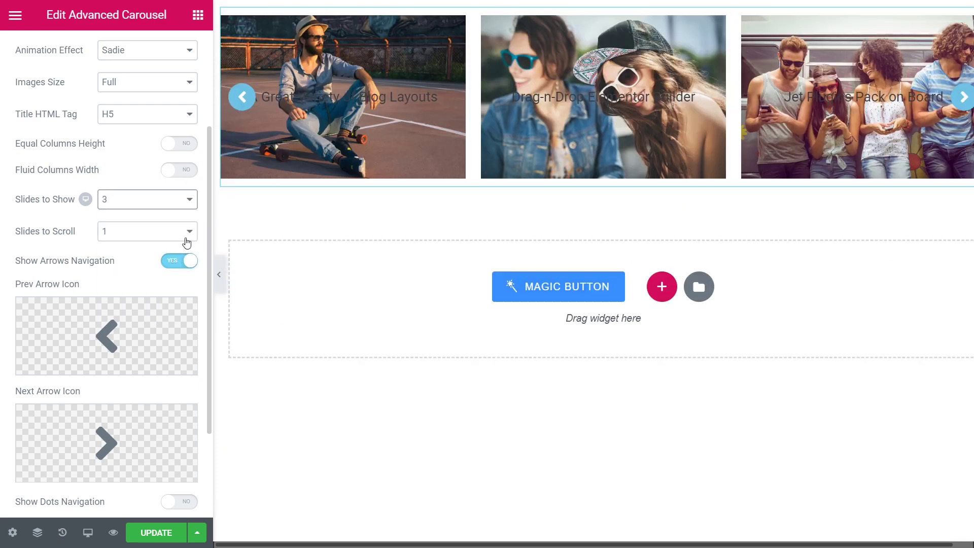
click(191, 205)
click(188, 227)
click(191, 202)
click(187, 220)
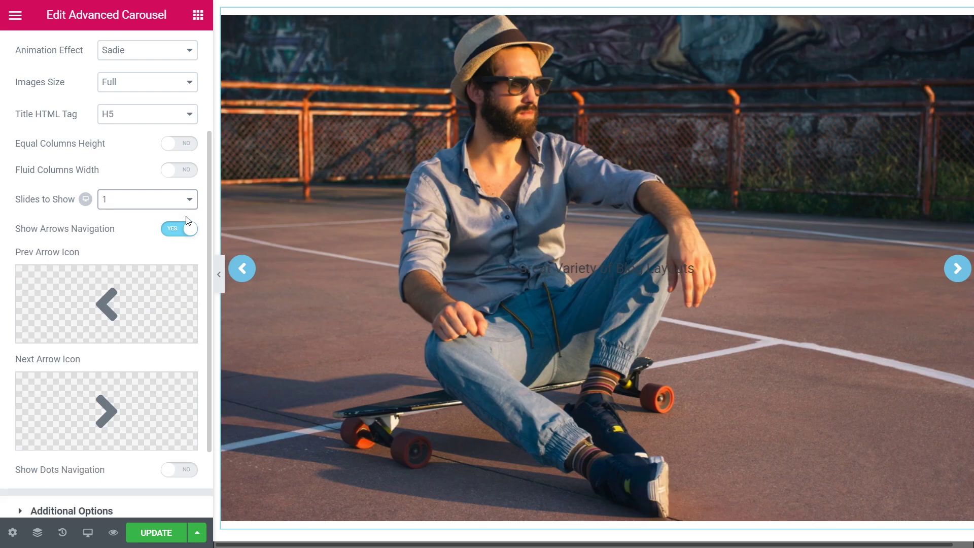
Keep the navigation arrows on and add dots navigation below the carousel
click(187, 230)
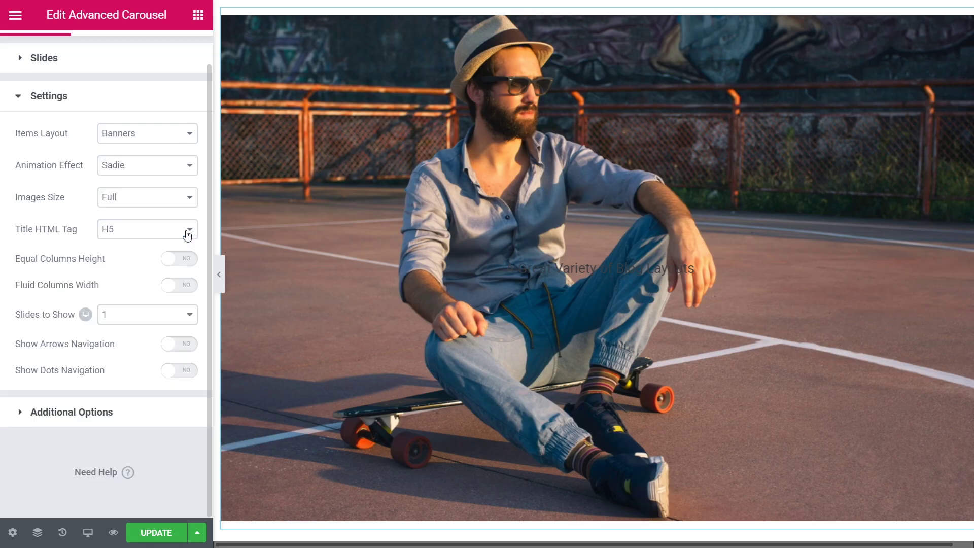
click(189, 345)
drag(208, 319, 207, 474)
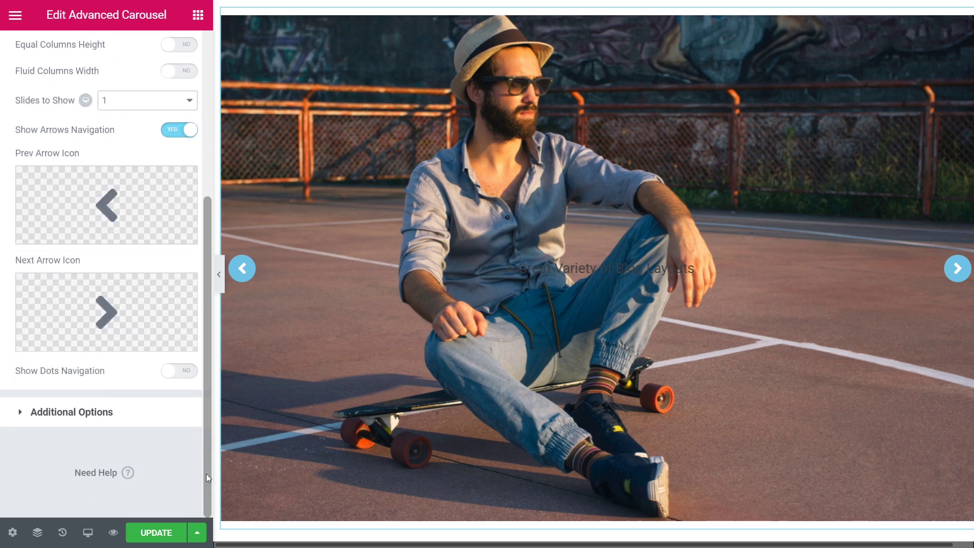
click(189, 376)
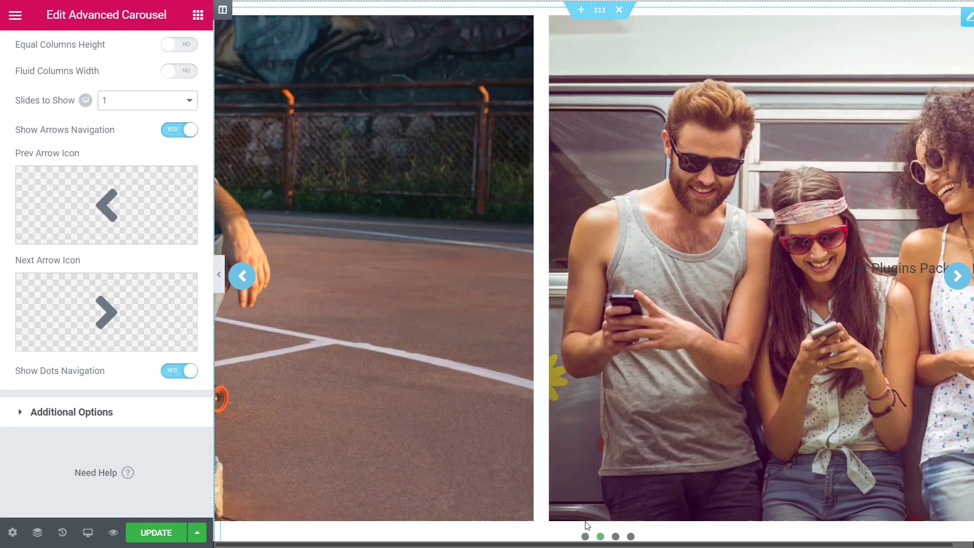
click(600, 536)
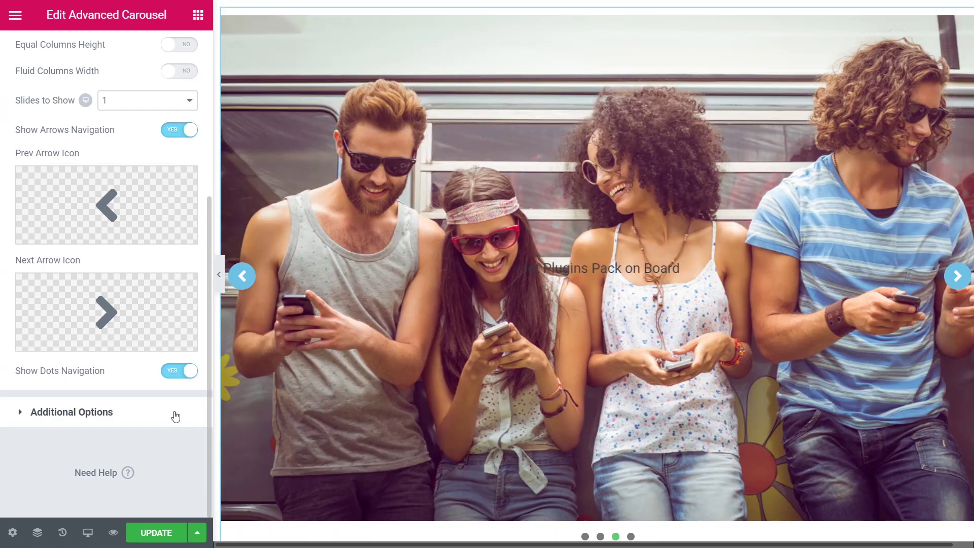
click(175, 417)
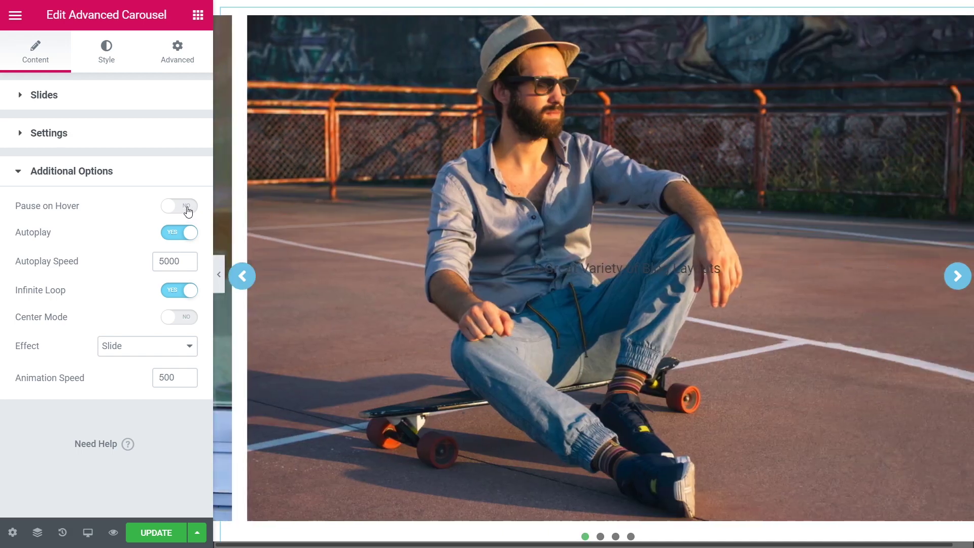
Keep autoplay on with pause on hover off, and enter 1000 as the autoplay speed
click(188, 208)
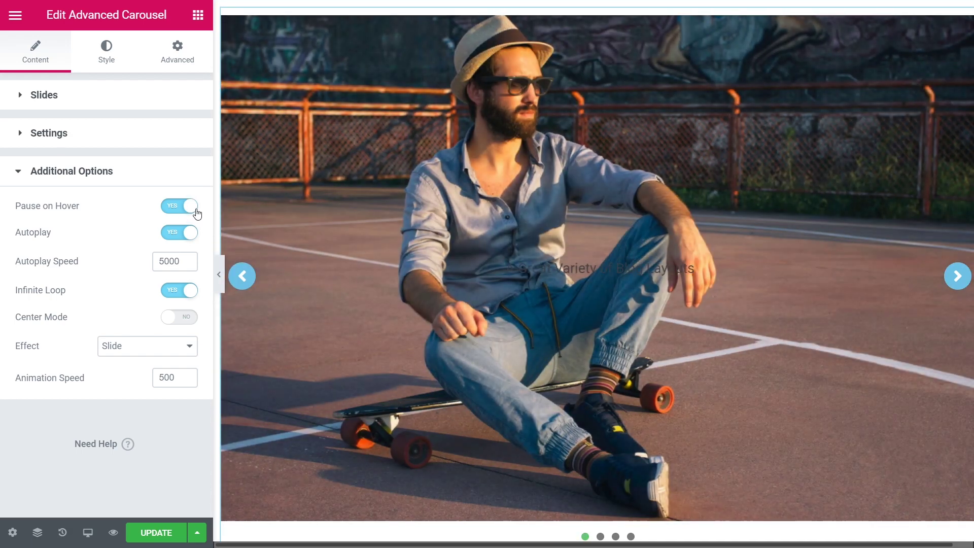
click(196, 213)
click(194, 233)
click(194, 234)
double_click(168, 261)
text(1000)
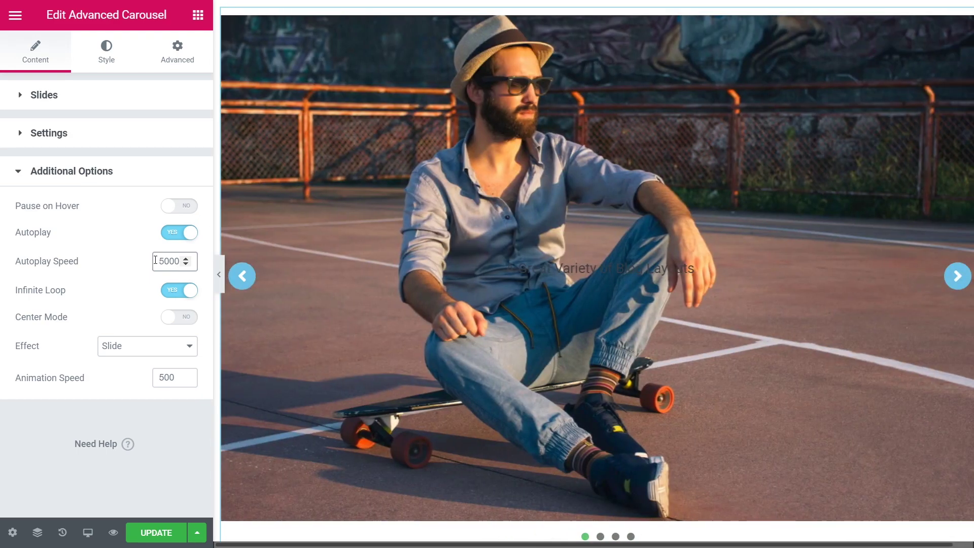
Keep infinite loop on and centre mode off, and preview the Fade effect
click(176, 293)
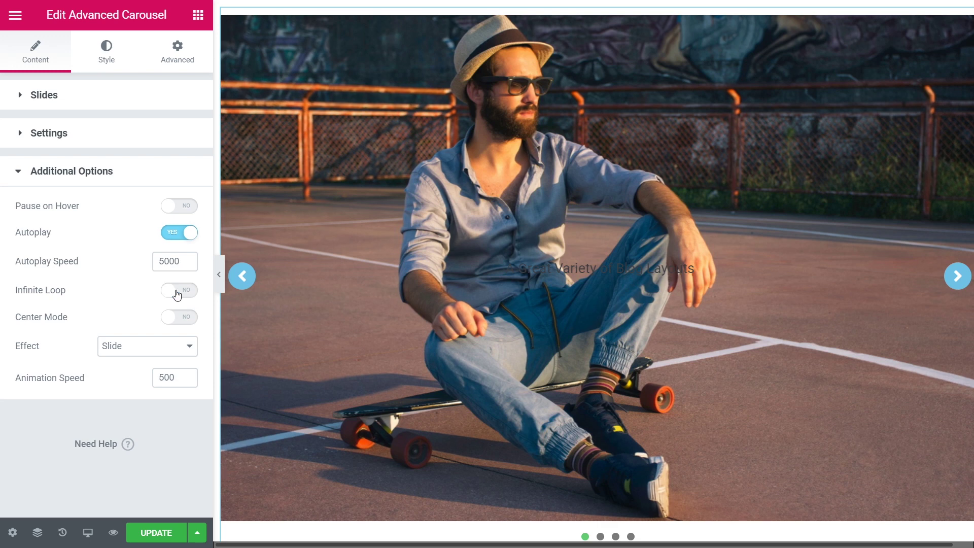
click(177, 295)
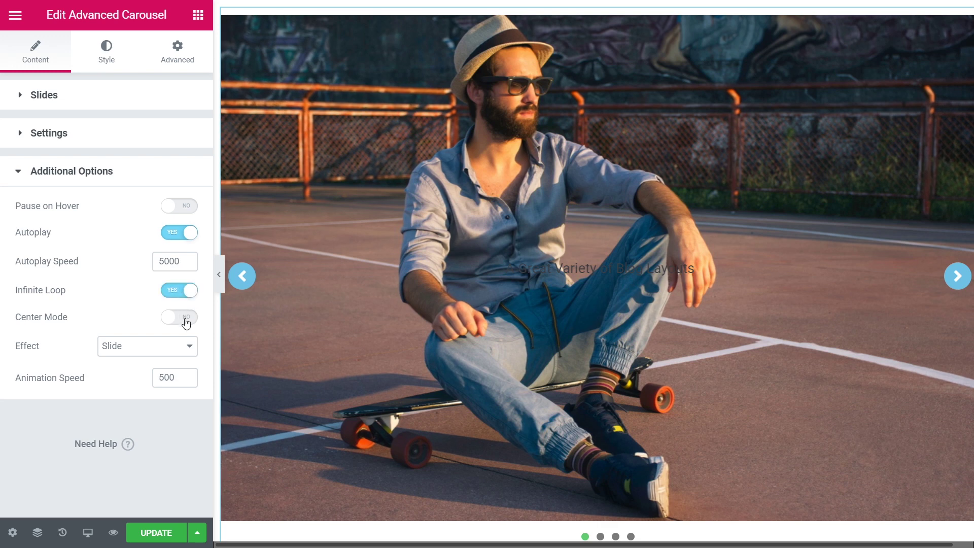
click(186, 321)
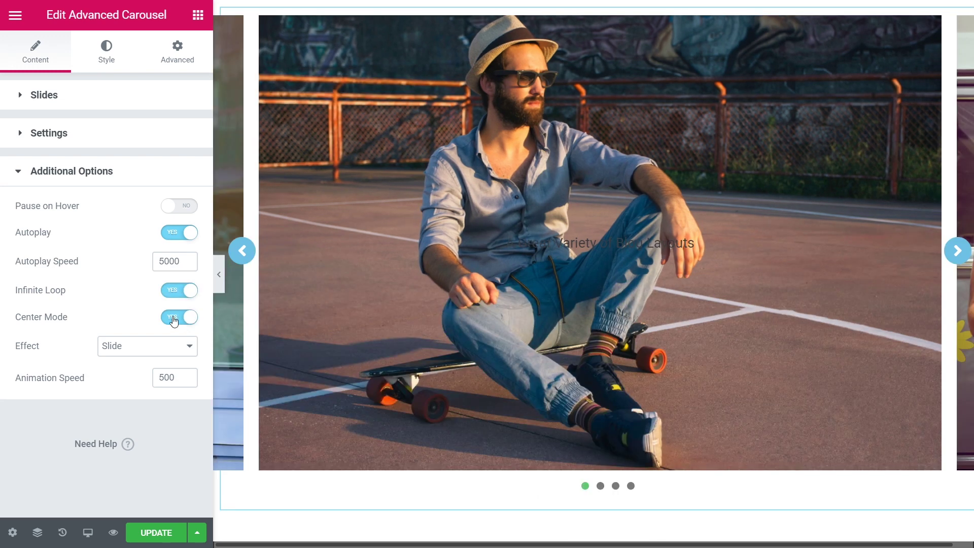
click(174, 320)
click(192, 348)
click(187, 373)
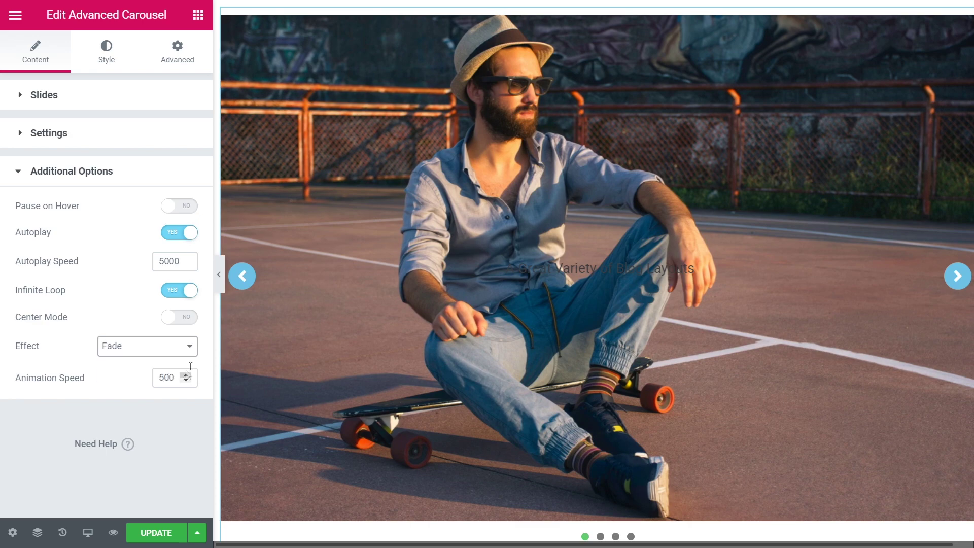
click(242, 277)
click(242, 276)
click(242, 277)
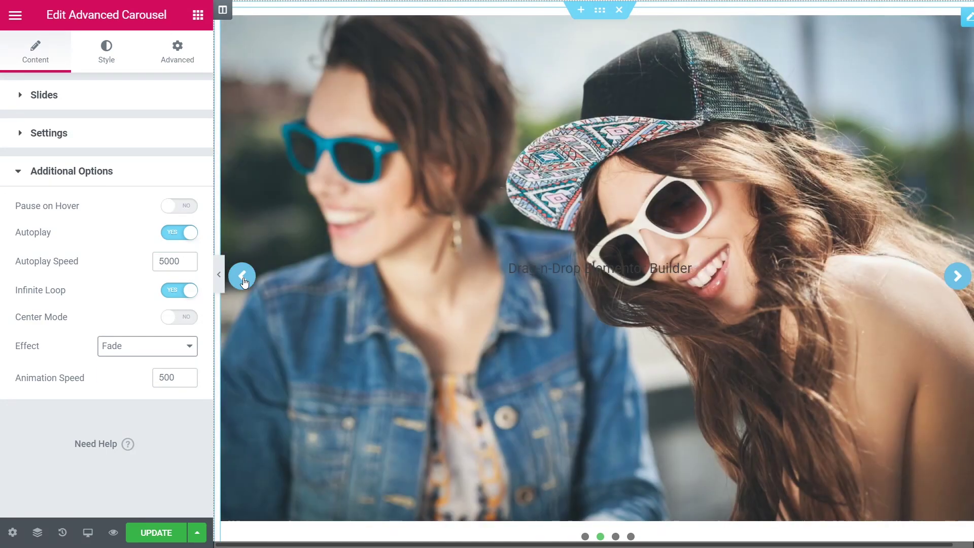
Switch the effect back to Slide, preview it, and turn autoplay off
click(189, 347)
click(187, 362)
click(246, 287)
click(246, 287)
click(247, 288)
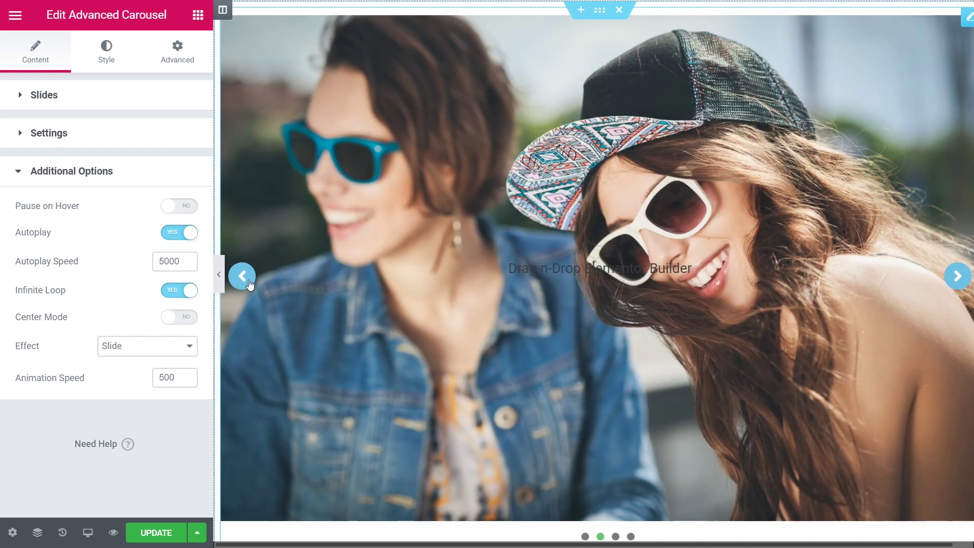
click(170, 236)
Set the carousel column padding to 0/20/0/20
click(107, 57)
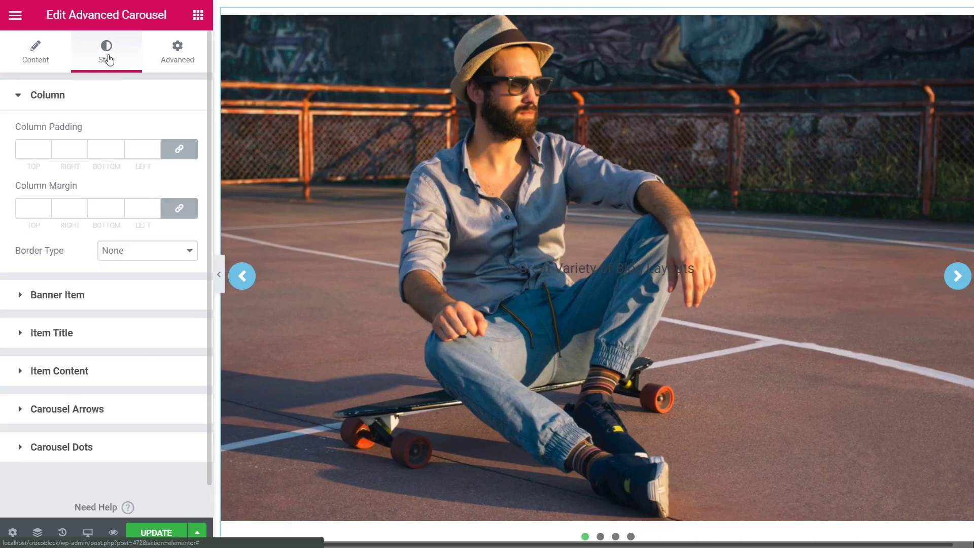
click(188, 152)
click(69, 150)
text(20)
click(142, 149)
text(20)
Set banner image opacity to 0.5 and make the slide titles white
click(133, 295)
click(175, 267)
text(0.5)
click(118, 312)
click(178, 241)
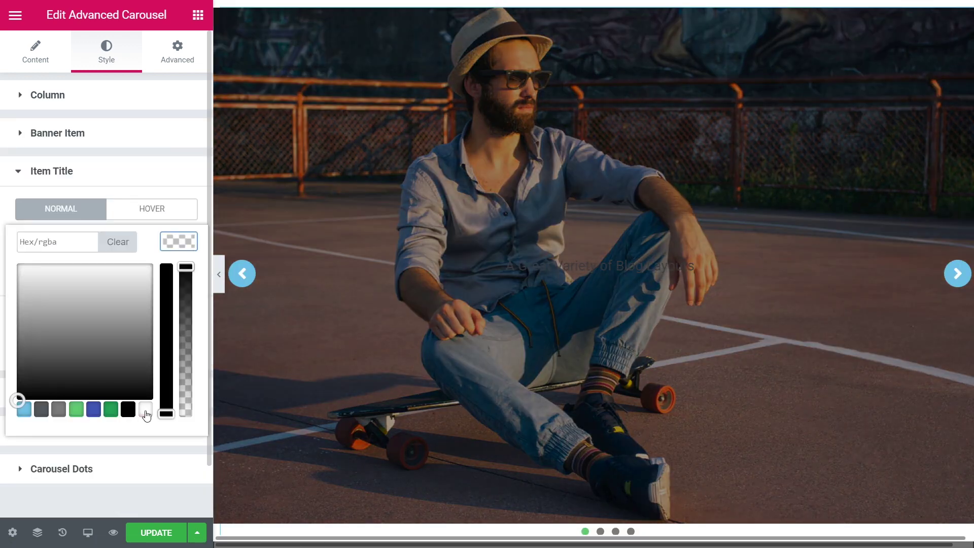
click(145, 409)
Set the title typography to Noto Serif, 21 px, line height 2
click(178, 240)
click(179, 273)
click(143, 325)
text(noto)
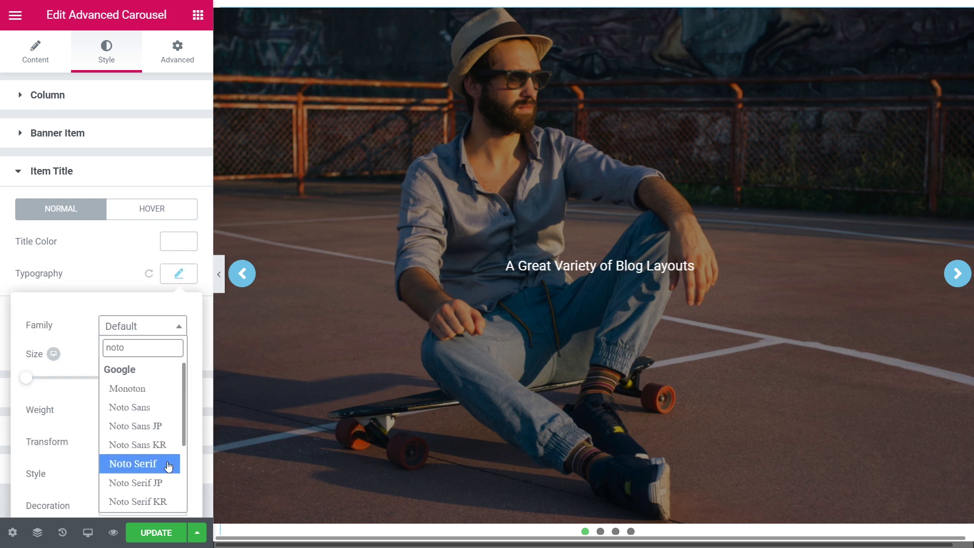
click(168, 466)
click(165, 378)
text(21)
scroll(127, 355, down, 2)
click(161, 440)
text(2)
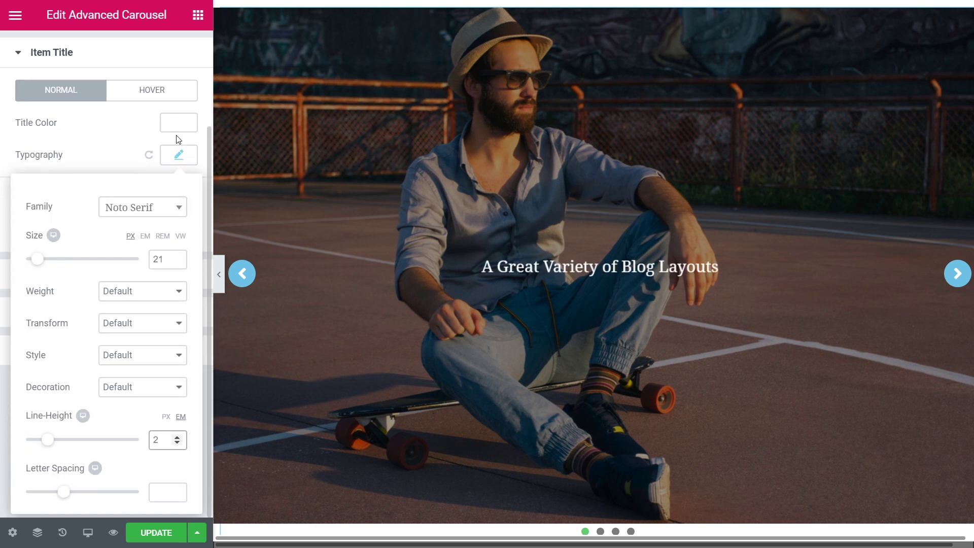
click(174, 157)
Make the slide titles turn orange on hover
click(174, 155)
click(178, 184)
click(76, 253)
click(136, 336)
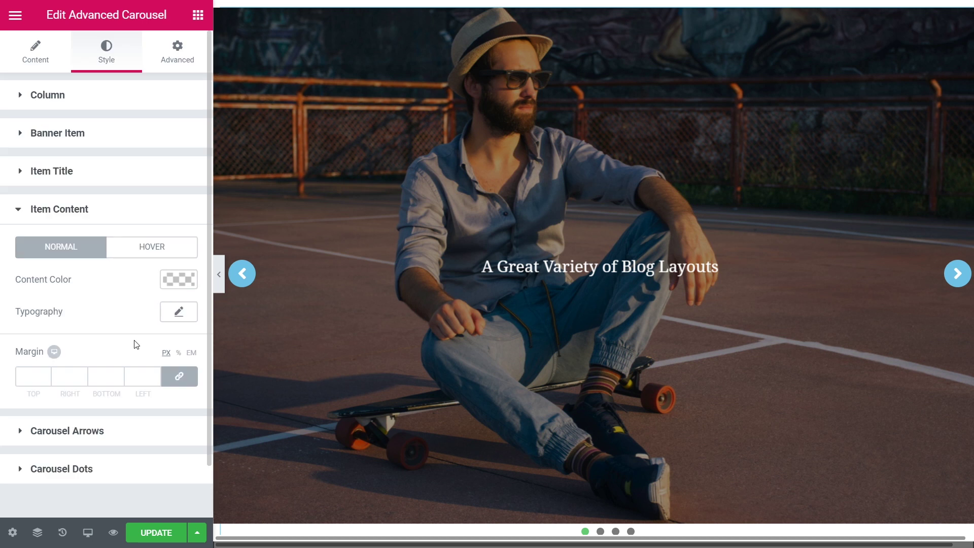
scroll(136, 344, down, 1)
Make the slide content text white in Roboto at weight 400
click(178, 223)
click(146, 395)
click(178, 255)
click(170, 308)
text(roboto)
click(143, 370)
click(172, 391)
click(152, 292)
click(151, 190)
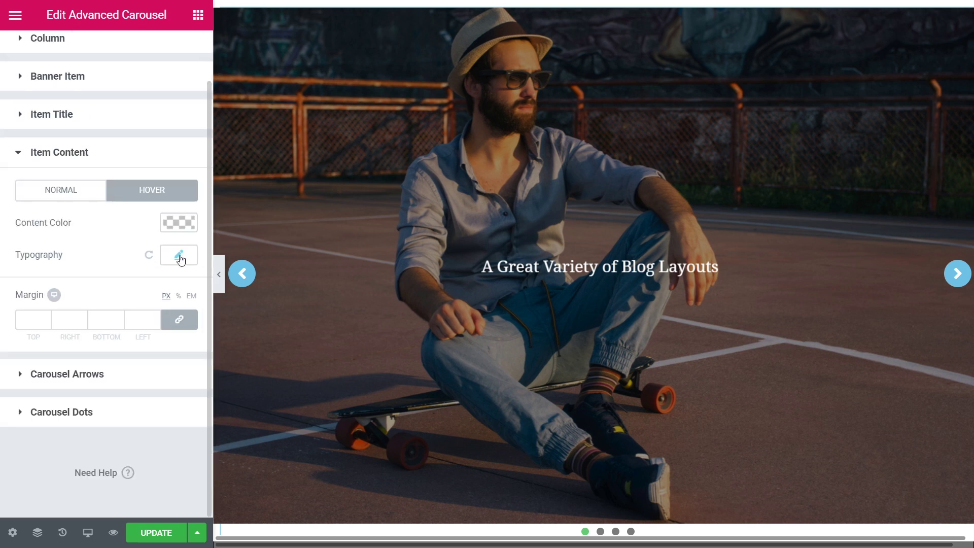
Give the carousel arrows a Classic solid orange background
click(150, 373)
scroll(188, 342, down, 5)
click(179, 101)
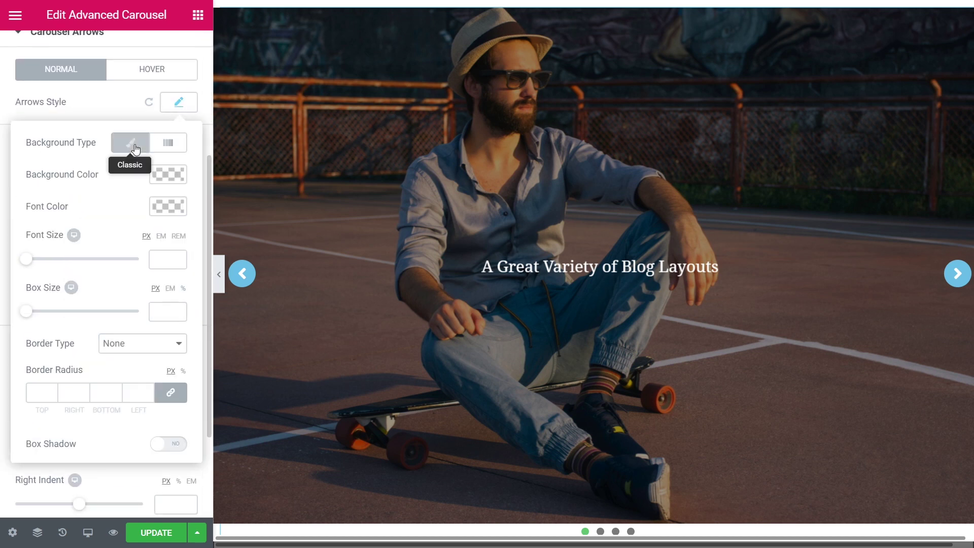
click(134, 148)
click(168, 174)
click(20, 196)
Set the arrow icon size to 16, button size to 44 and corner radius to 20
click(166, 260)
text(16)
click(168, 311)
text(44)
click(41, 392)
text(20)
Give hovered arrows a Classic orange background as well
click(152, 69)
click(131, 143)
click(168, 174)
click(168, 174)
click(205, 155)
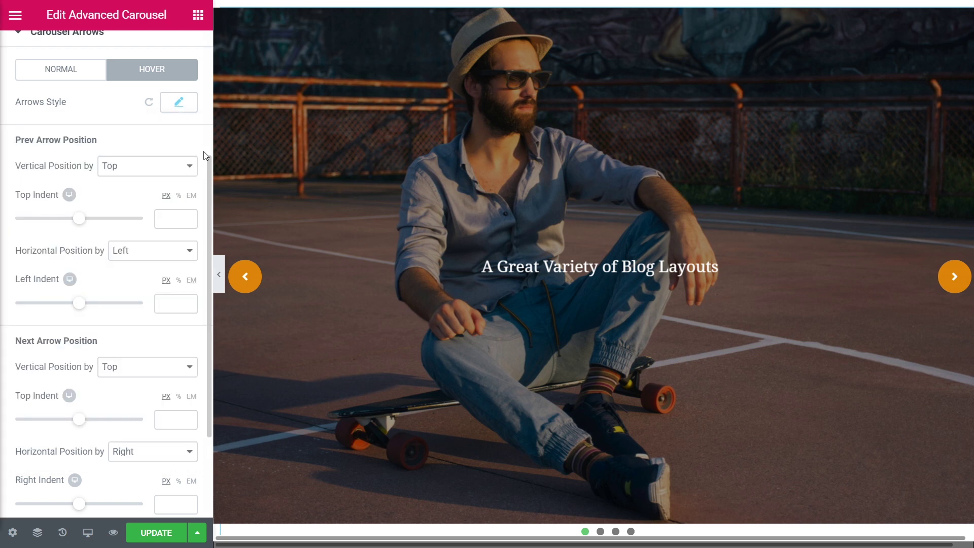
scroll(120, 413, down, 3)
click(120, 413)
scroll(196, 254, down, 2)
Set the dots gap to 6 and the top margin above the dots to 25
click(168, 345)
text(6)
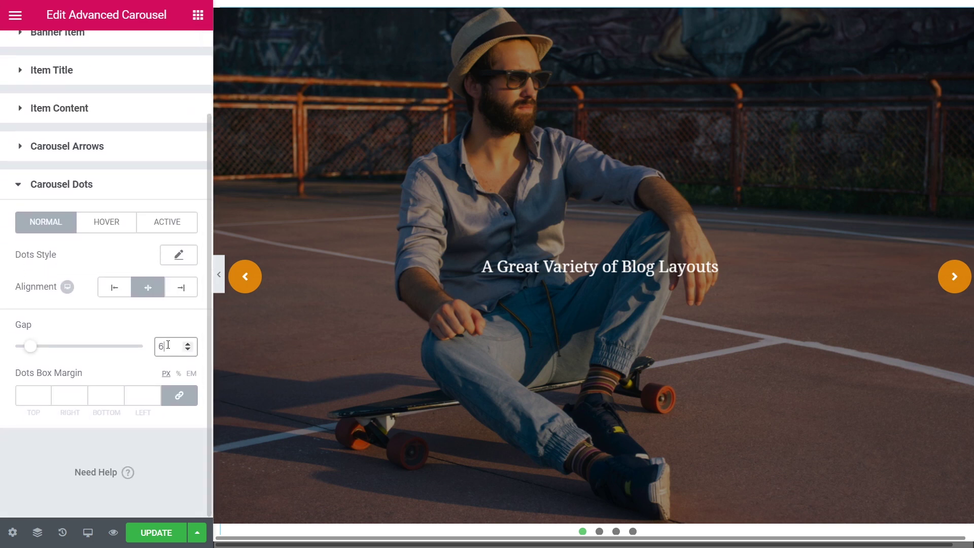
click(179, 396)
click(28, 395)
text(25)
Give the dots solid hover and active colours, making the active dot blue
click(179, 254)
click(168, 328)
click(168, 327)
click(115, 224)
click(179, 254)
click(130, 295)
click(168, 327)
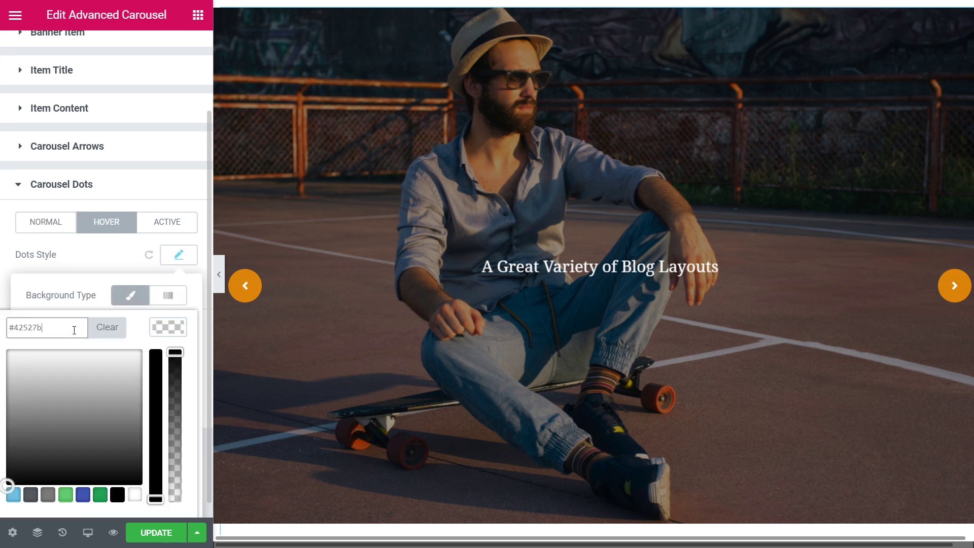
click(167, 222)
click(178, 255)
click(131, 295)
click(168, 327)
click(179, 255)
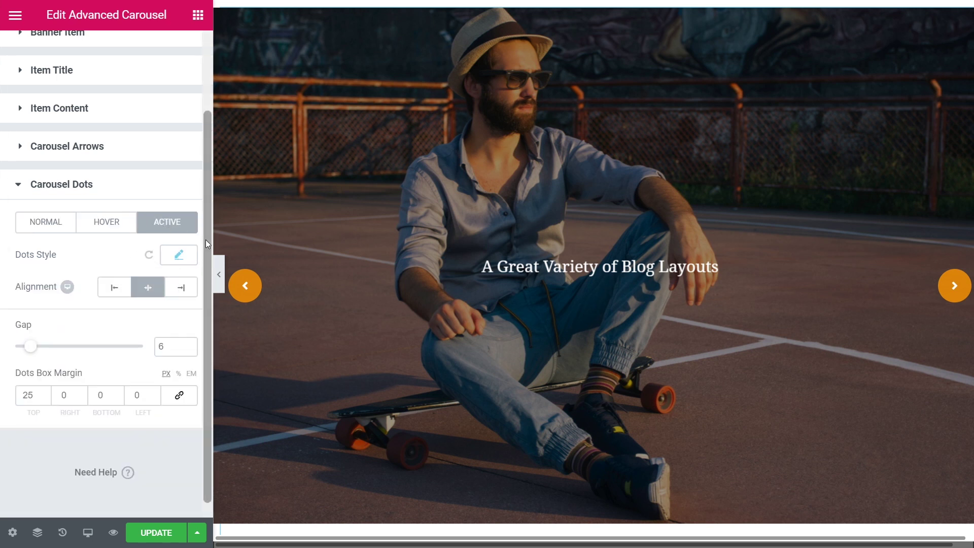
Save the page and step the carousel back four slides to check it
scroll(168, 264, up, 2)
click(156, 532)
click(245, 286)
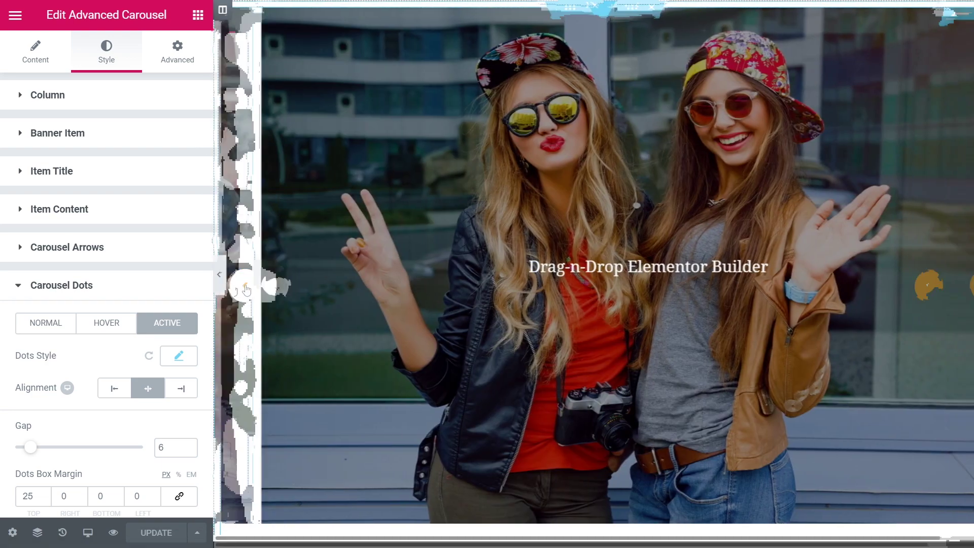
click(245, 286)
click(245, 285)
click(245, 286)
Add a Fade In entrance animation to the carousel, save, and view the page live
click(209, 59)
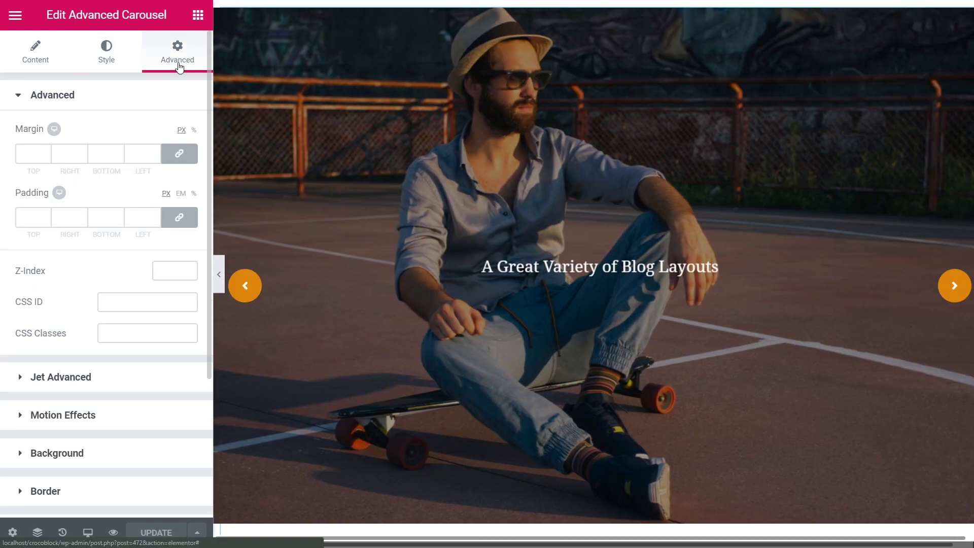
scroll(201, 222, down, 5)
click(22, 227)
click(186, 229)
click(179, 310)
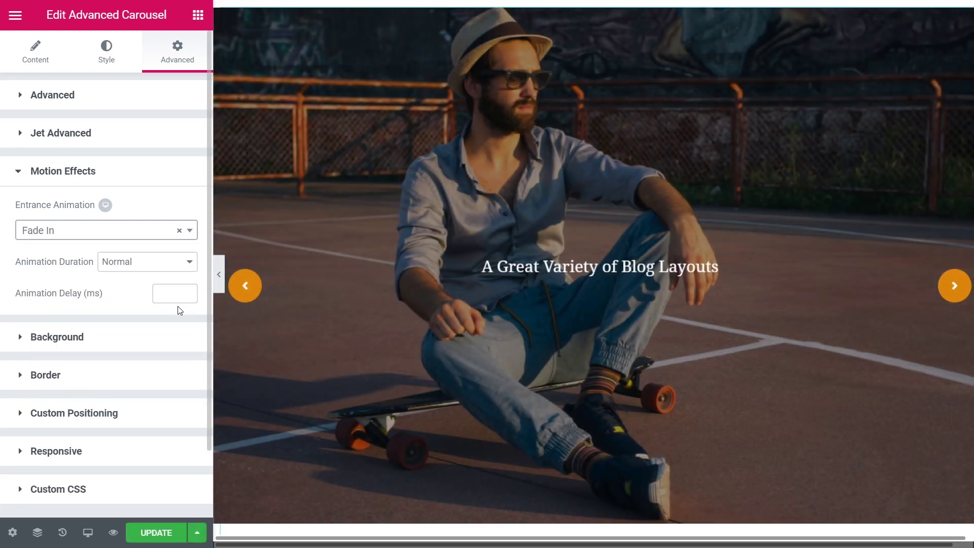
click(35, 53)
click(148, 533)
click(113, 532)
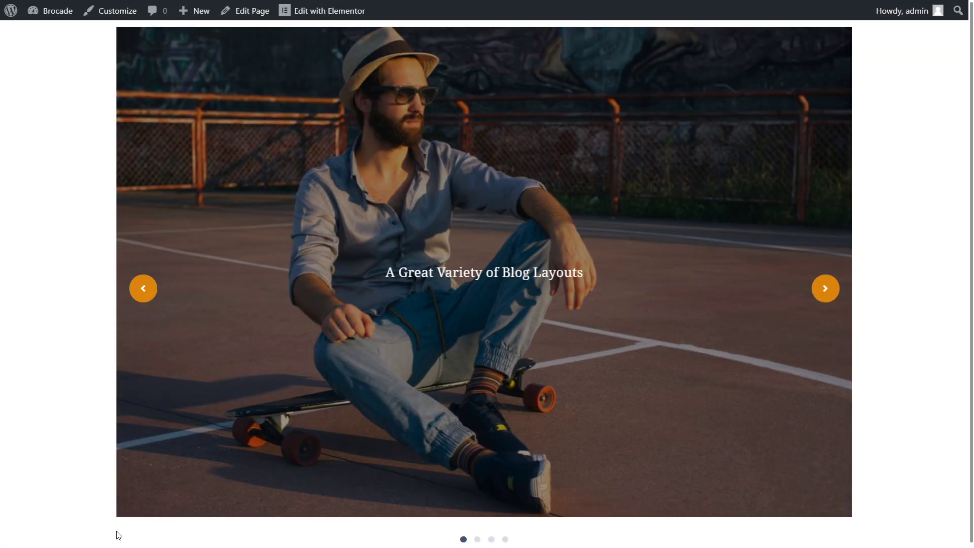